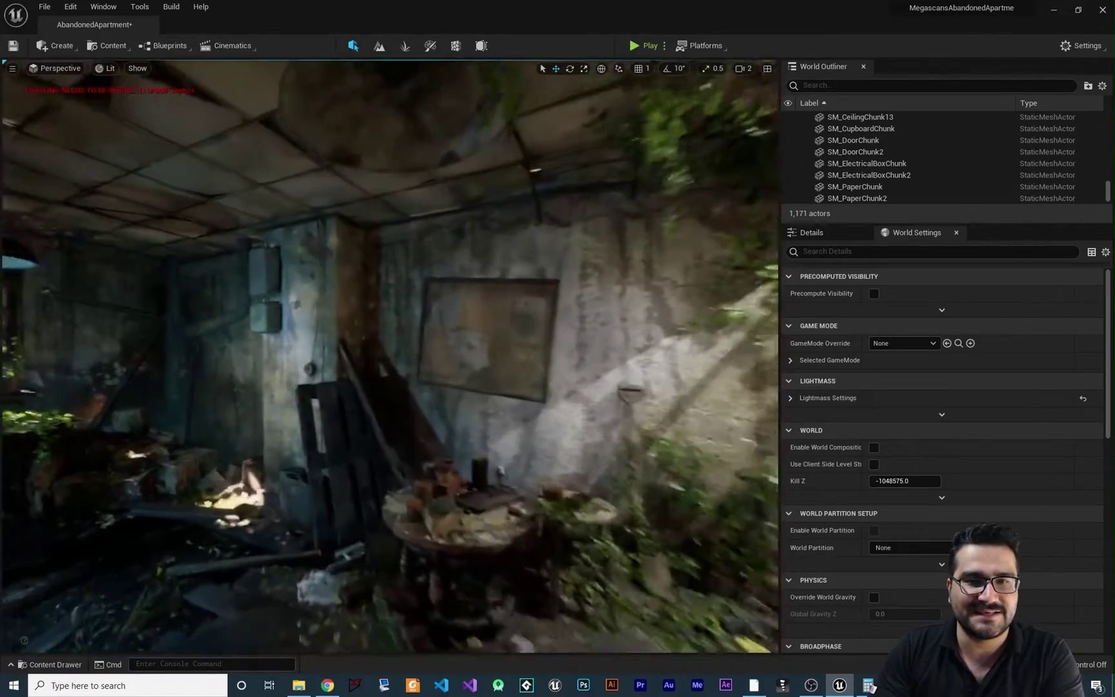
Pull the electrical box away from the wall along the X axis so it hangs out in the room
{"action": "right_click_drag", "start_coordinate": [443, 362], "coordinate": [451, 335]}
{"action": "key", "text": "w"}
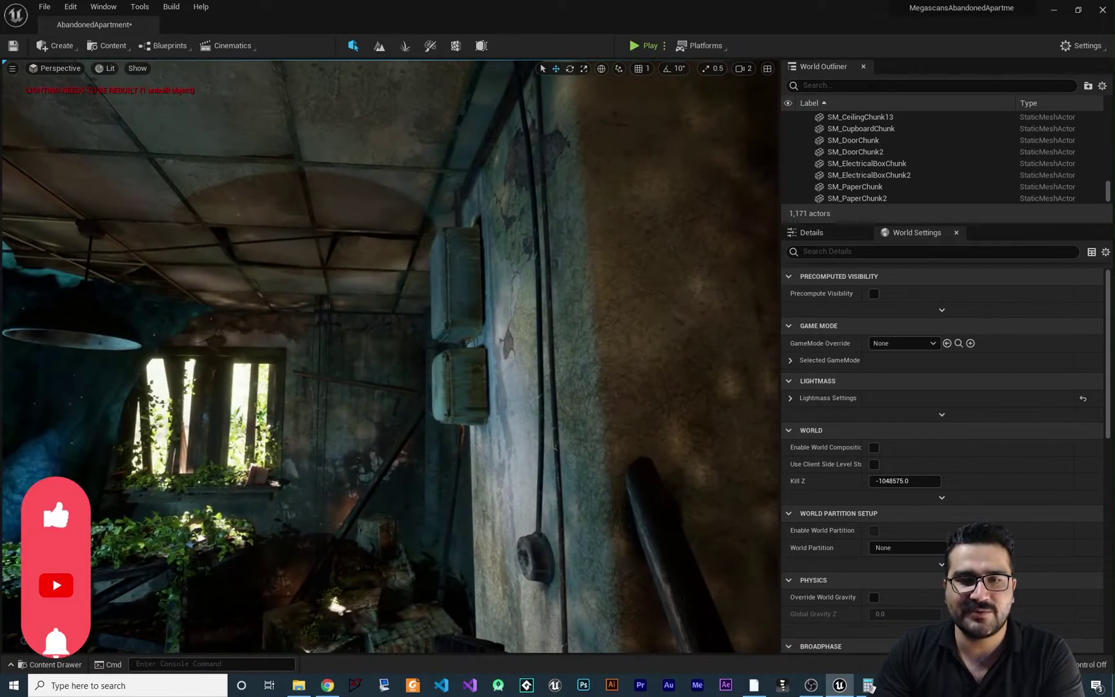
{"action": "left_click", "coordinate": [454, 295]}
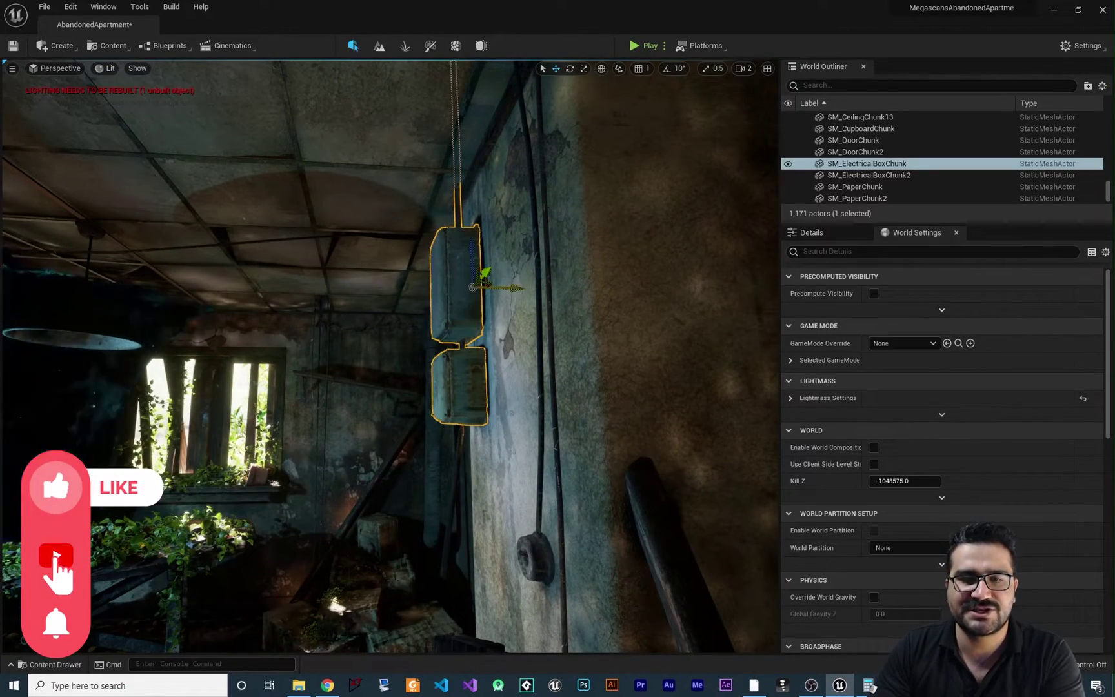
{"action": "left_click_drag", "start_coordinate": [481, 304], "coordinate": [381, 309]}
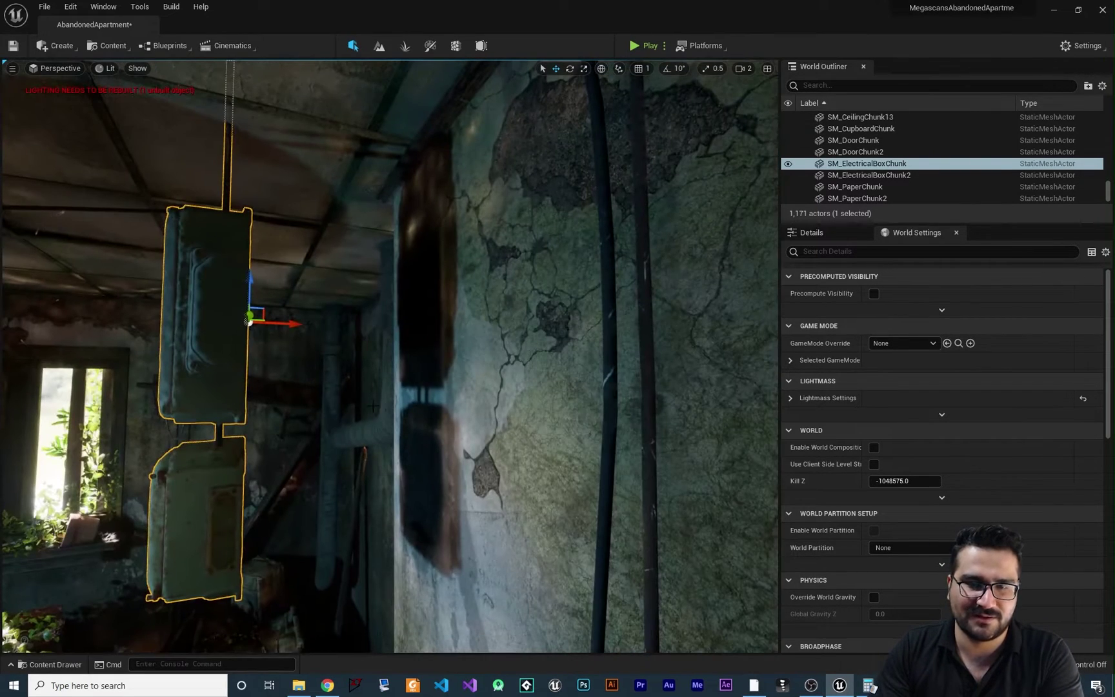
{"action": "right_click_drag", "start_coordinate": [373, 406], "coordinate": [332, 415]}
{"action": "key", "text": "s"}
{"action": "right_click_drag", "start_coordinate": [384, 340], "coordinate": [360, 402]}
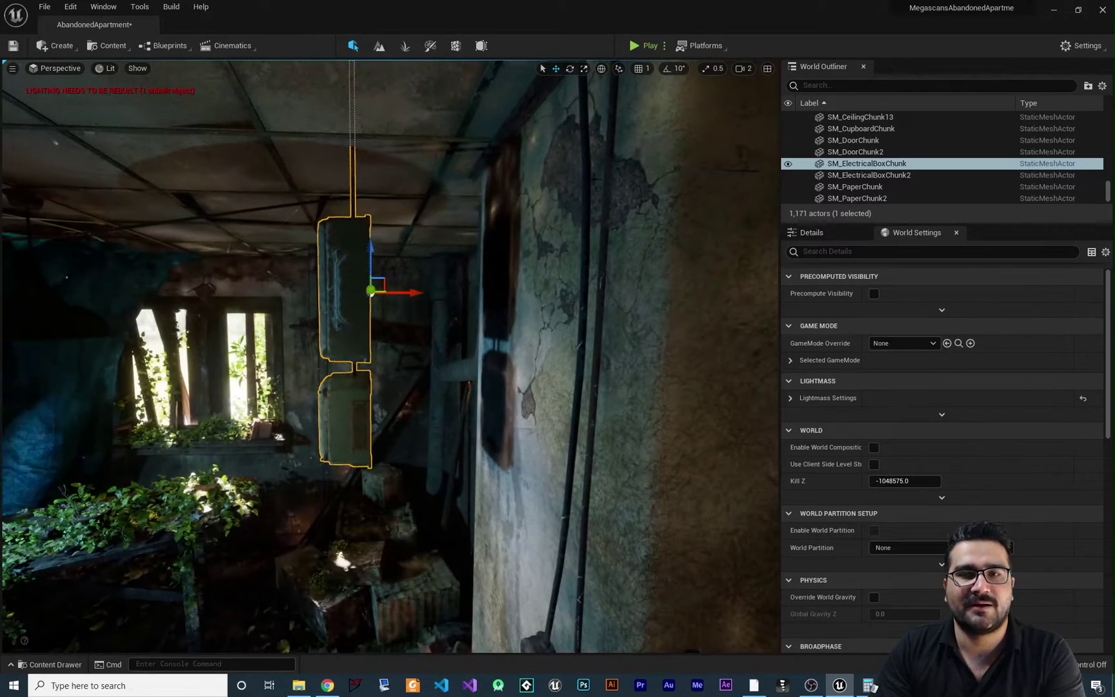
Turn on position grid snapping at 1, try moving the electrical box along the X axis, and keep the translate tool active
{"action": "left_click", "coordinate": [639, 69]}
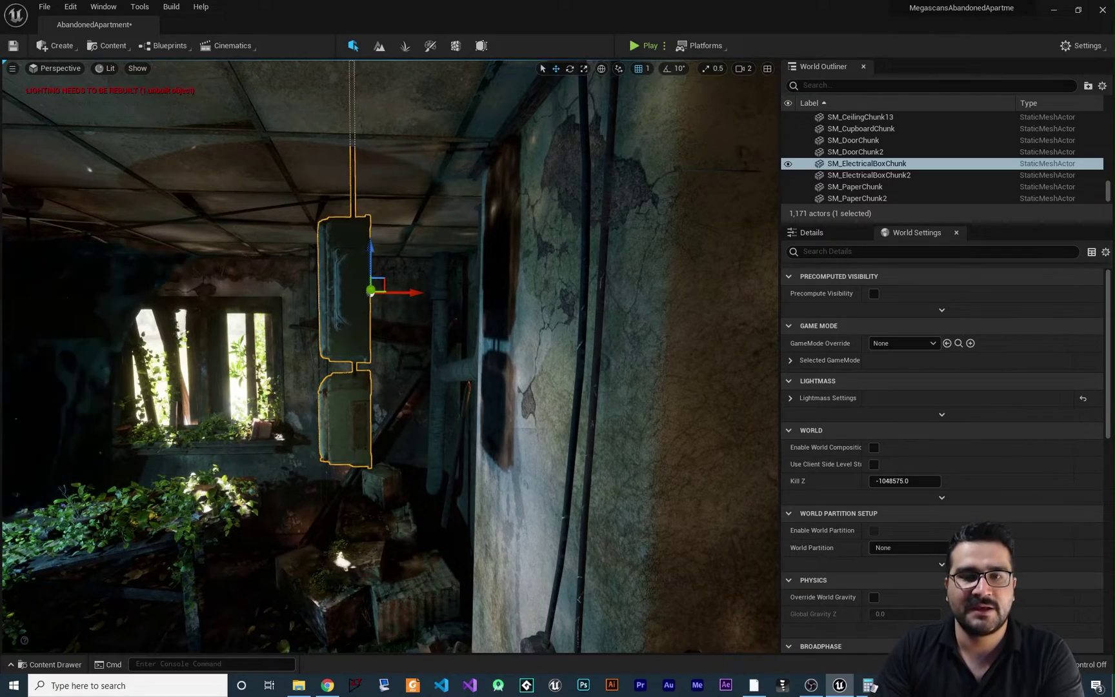
{"action": "right_click_drag", "start_coordinate": [411, 295], "coordinate": [488, 296]}
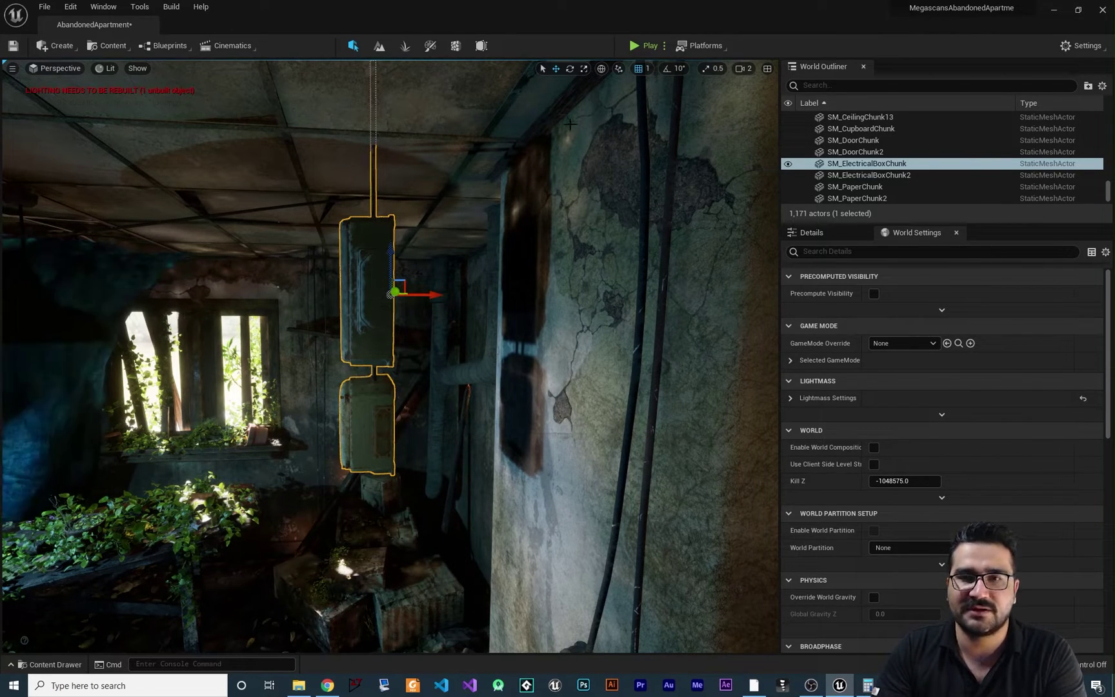
{"action": "left_click", "coordinate": [543, 69]}
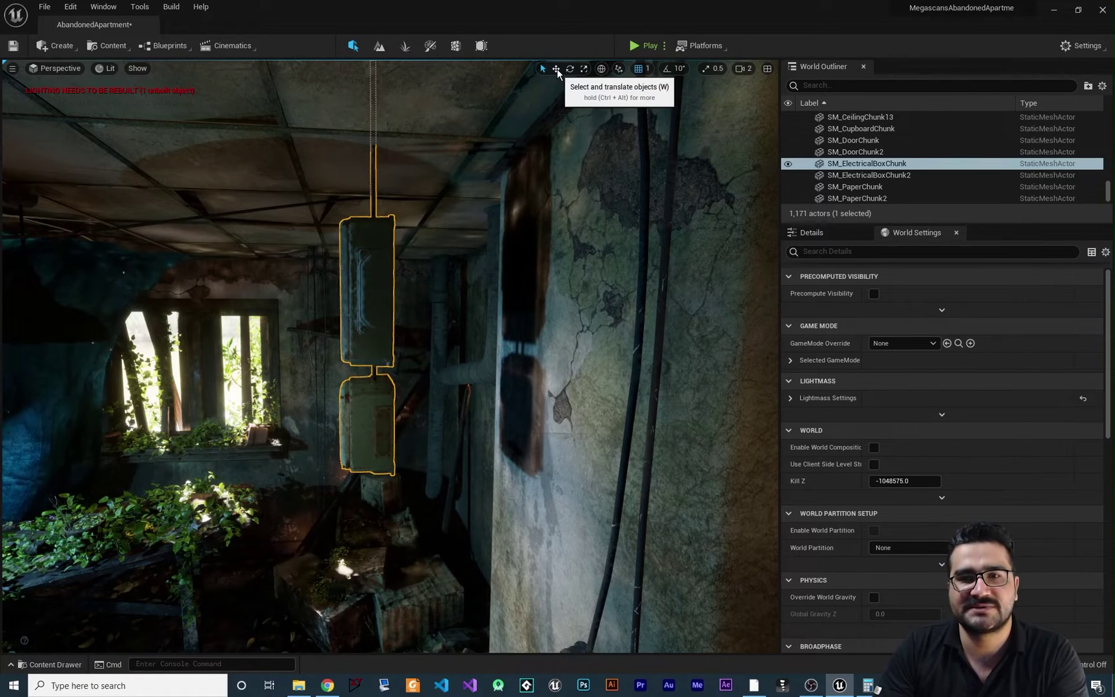
{"action": "left_click", "coordinate": [556, 69]}
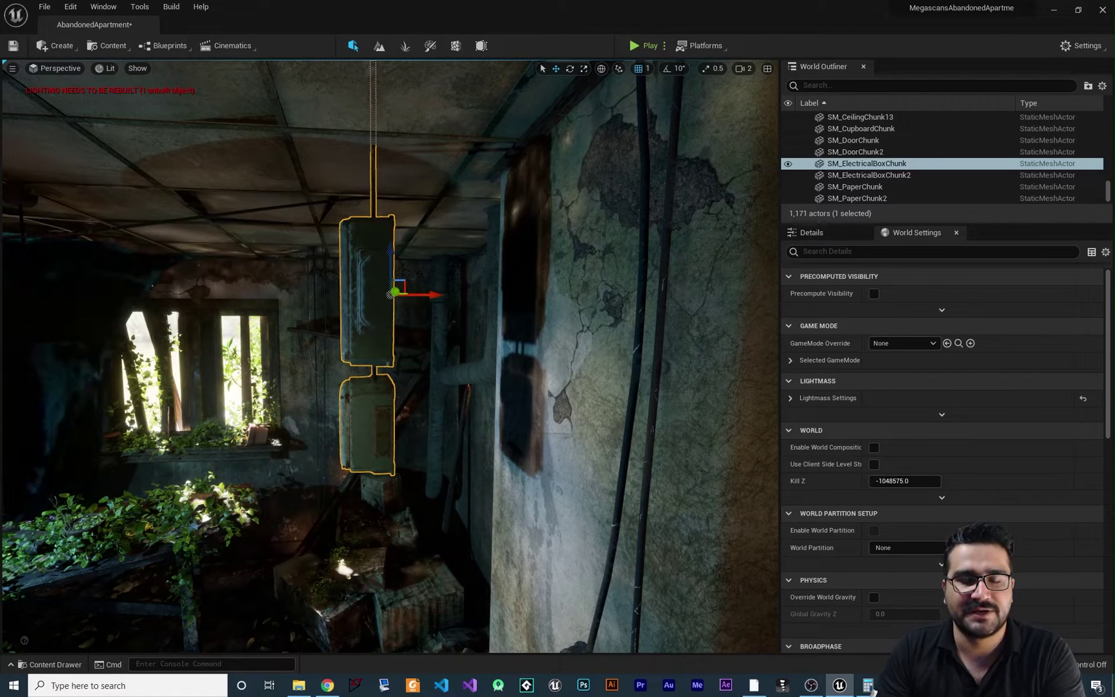
Add ApartmentForUE4_Wall_003 to the selection and show only the electrical box and this wall in the level
{"action": "left_click", "coordinate": [566, 315], "text": "ctrl"}
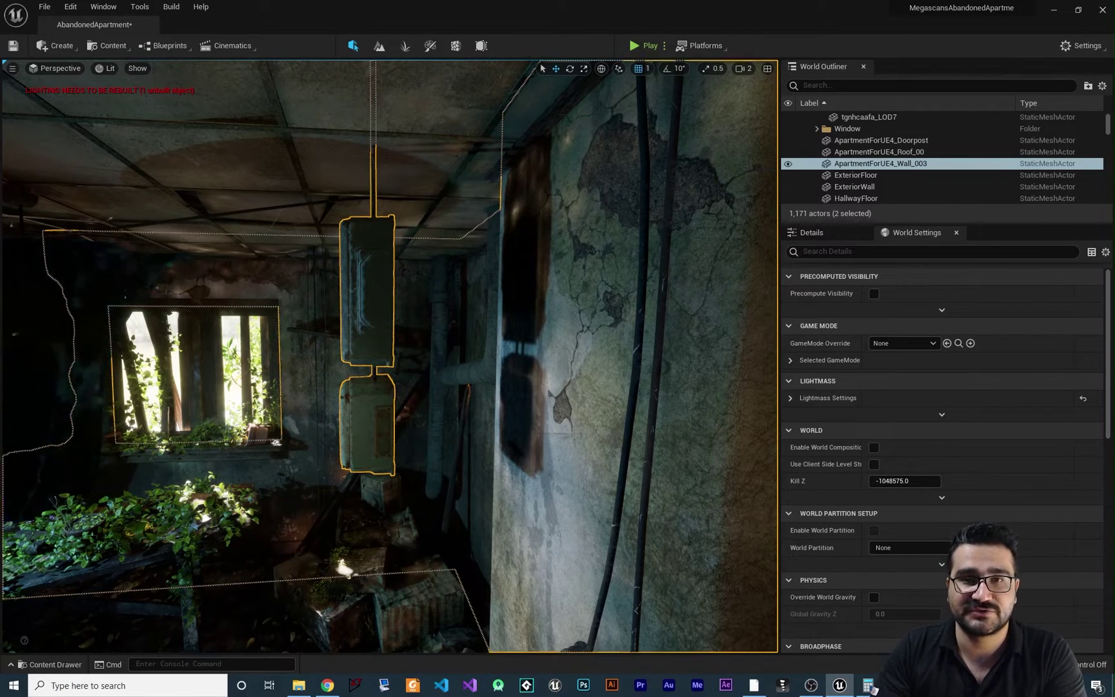
{"action": "right_click", "coordinate": [855, 166]}
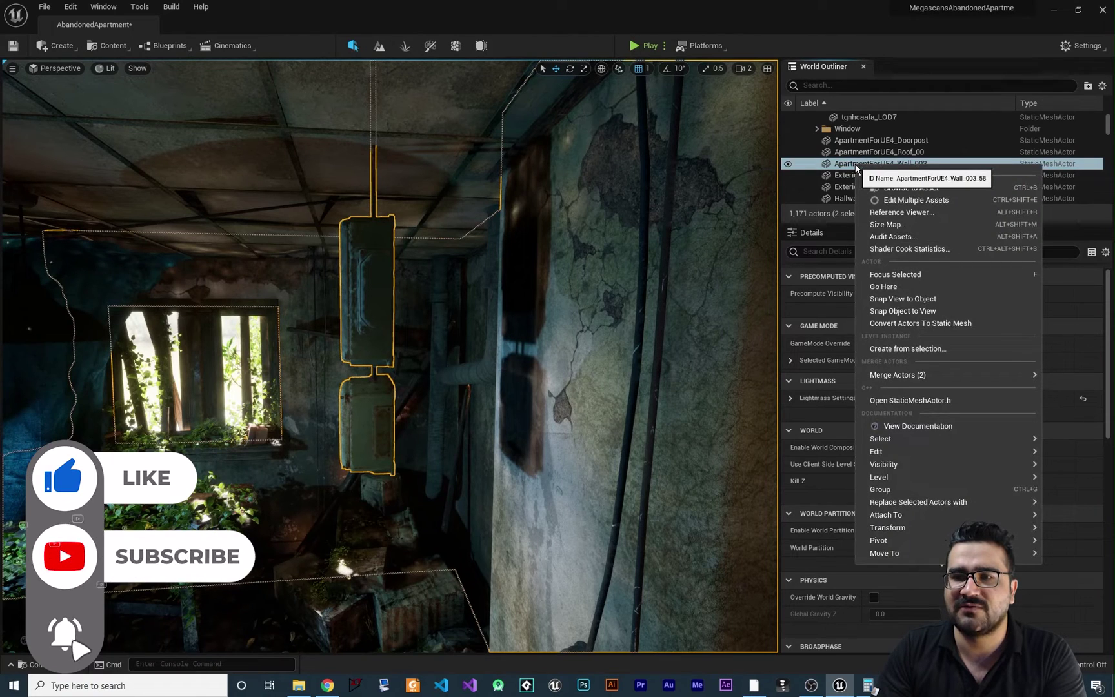
{"action": "mouse_move", "coordinate": [903, 464]}
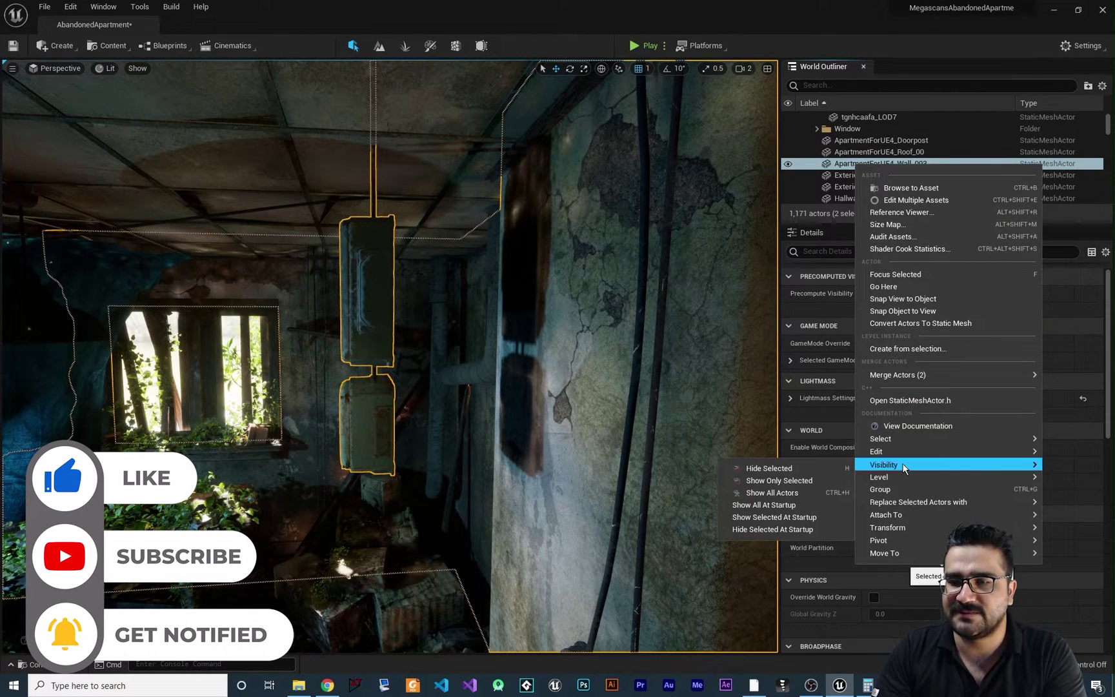
{"action": "left_click", "coordinate": [774, 481]}
{"action": "mouse_move", "coordinate": [390, 356]}
{"action": "right_mouse_down"}
{"action": "mouse_move", "coordinate": [581, 352]}
{"action": "mouse_move", "coordinate": [336, 361]}
{"action": "mouse_move", "coordinate": [452, 355]}
{"action": "mouse_move", "coordinate": [407, 349]}
{"action": "right_mouse_up"}
{"action": "right_click_drag", "start_coordinate": [465, 421], "coordinate": [490, 407]}
Select the electrical box alone and bring it and the wall into view in a maximized Top wireframe viewport
{"action": "left_click", "coordinate": [456, 331]}
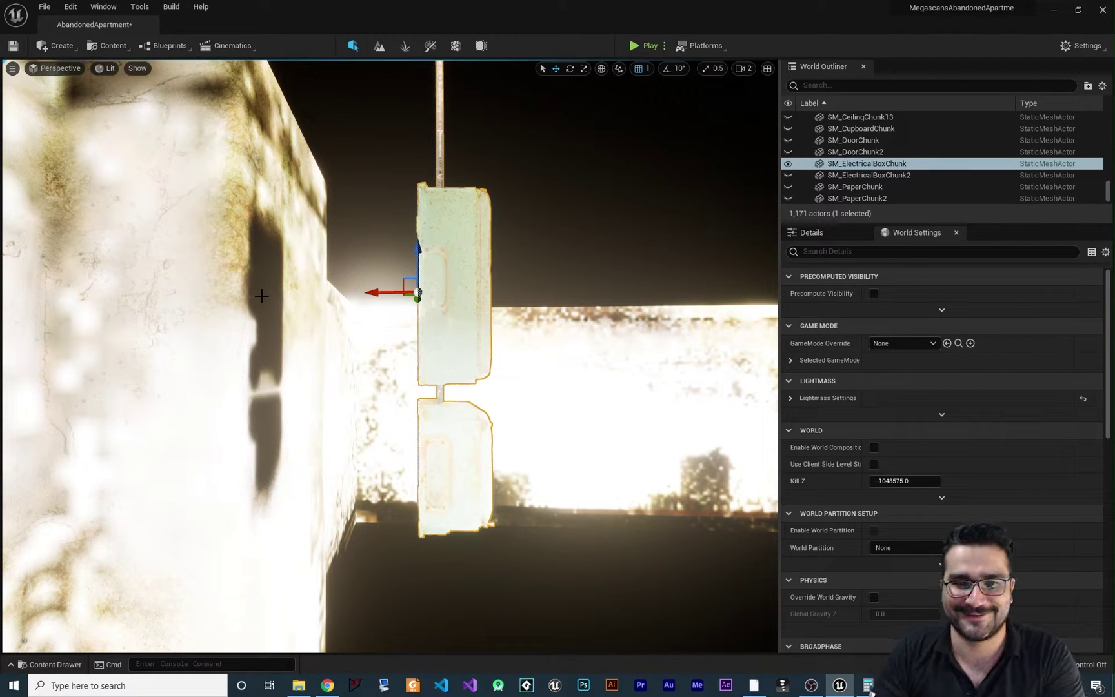
{"action": "mouse_move", "coordinate": [347, 336]}
{"action": "right_mouse_down"}
{"action": "mouse_move", "coordinate": [334, 363]}
{"action": "mouse_move", "coordinate": [352, 284]}
{"action": "mouse_move", "coordinate": [348, 335]}
{"action": "right_mouse_up"}
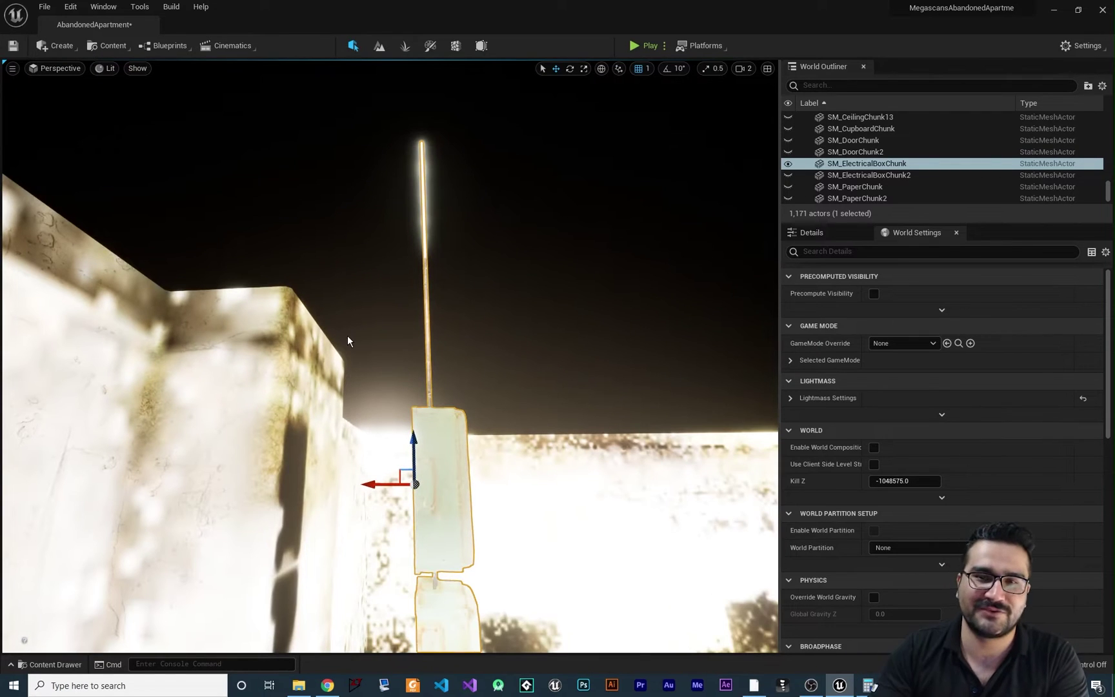
{"action": "left_click", "coordinate": [767, 67]}
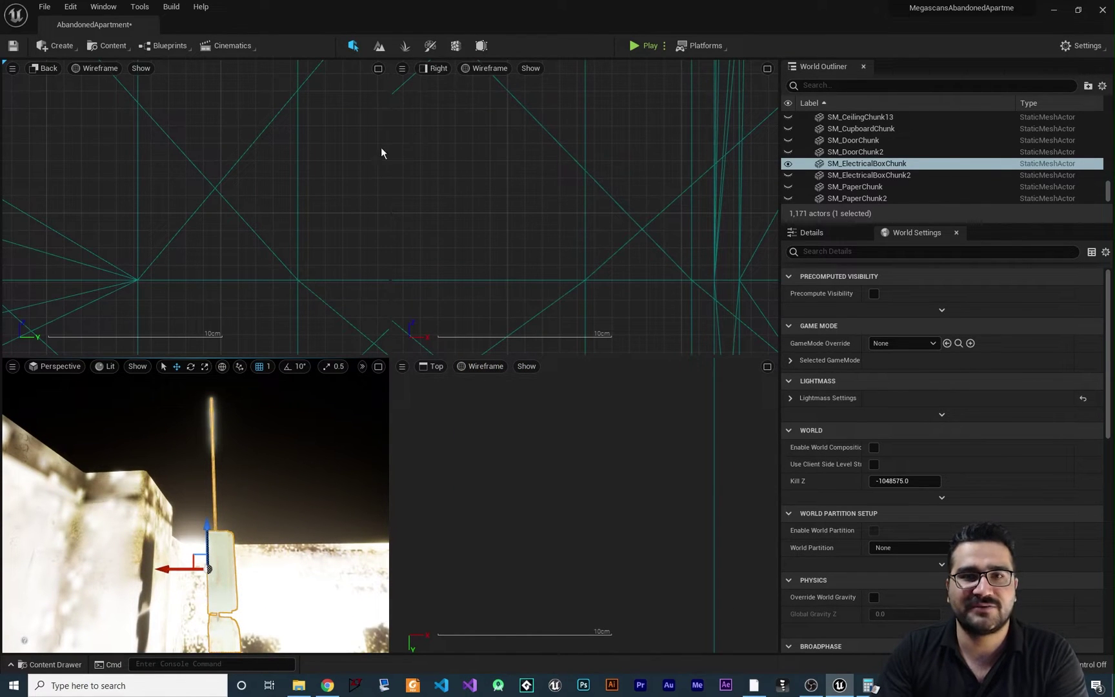
{"action": "right_click_drag", "start_coordinate": [564, 470], "coordinate": [453, 466]}
{"action": "scroll", "coordinate": [584, 501], "scroll_direction": "down", "scroll_amount": 8}
{"action": "scroll", "coordinate": [594, 513], "scroll_direction": "up", "scroll_amount": 3}
{"action": "right_click_drag", "start_coordinate": [567, 445], "coordinate": [579, 472]}
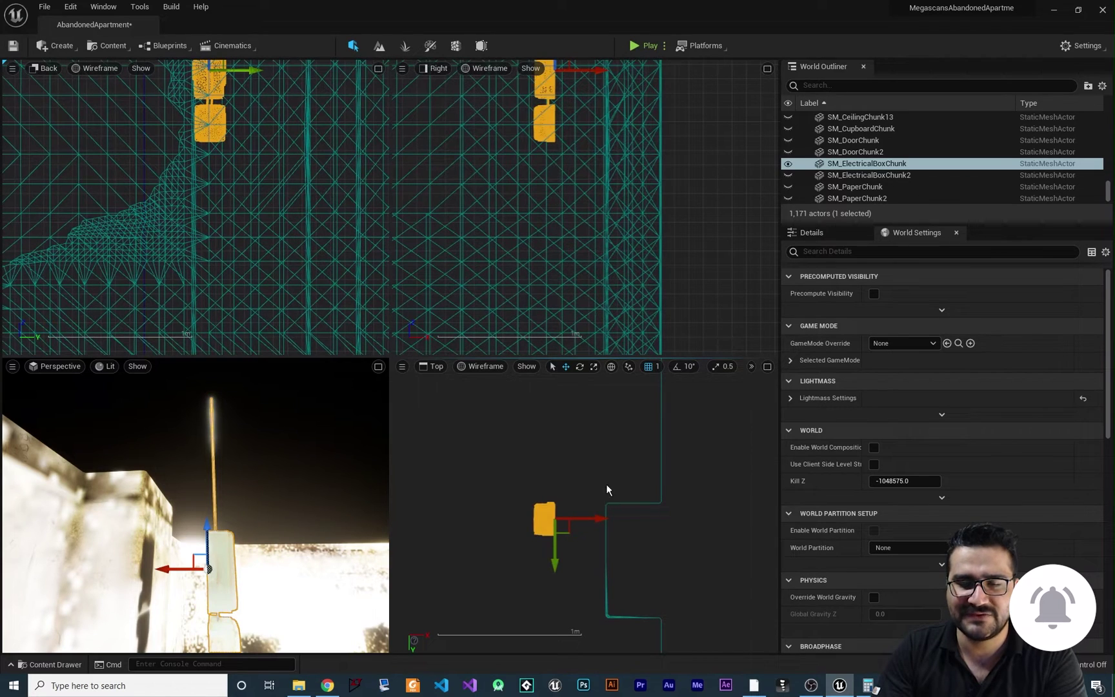
{"action": "left_click", "coordinate": [768, 367]}
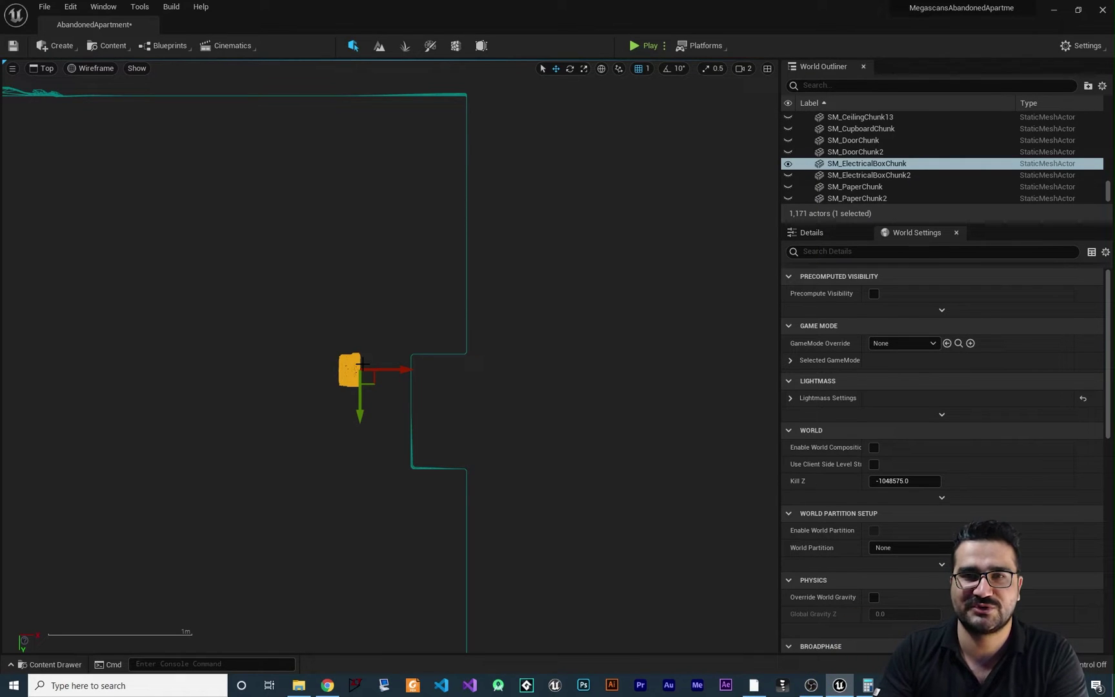
Move the electrical box along the X axis up to the wall line using grid snapping
{"action": "scroll", "coordinate": [363, 365], "scroll_direction": "up", "scroll_amount": 3}
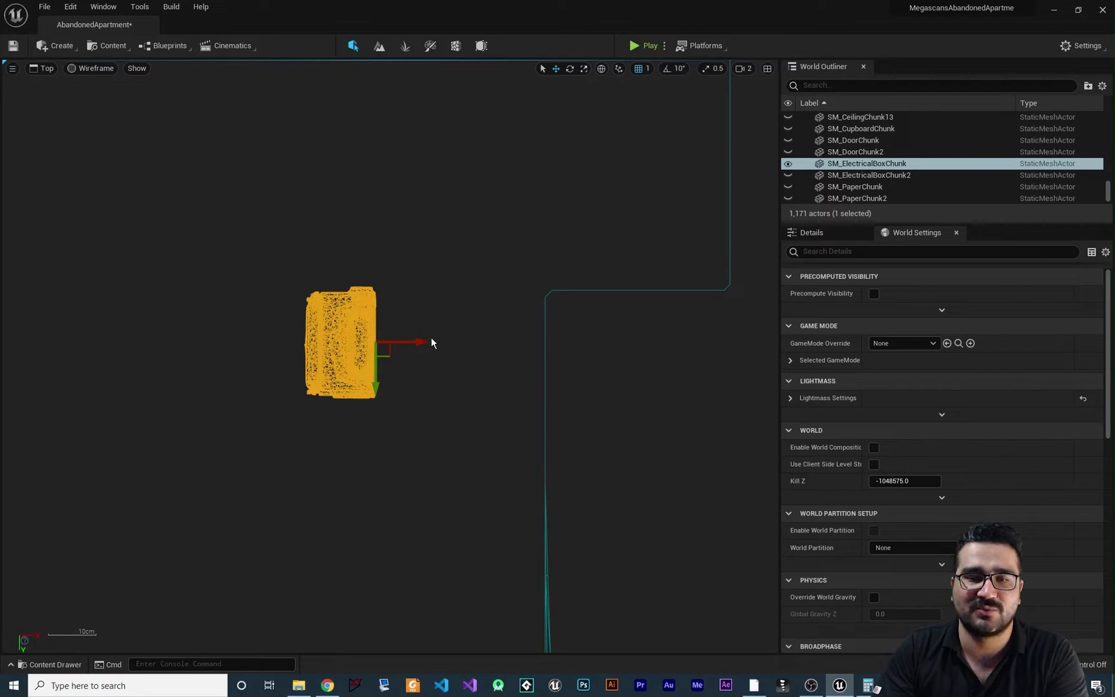
{"action": "left_click_drag", "start_coordinate": [429, 339], "coordinate": [590, 345]}
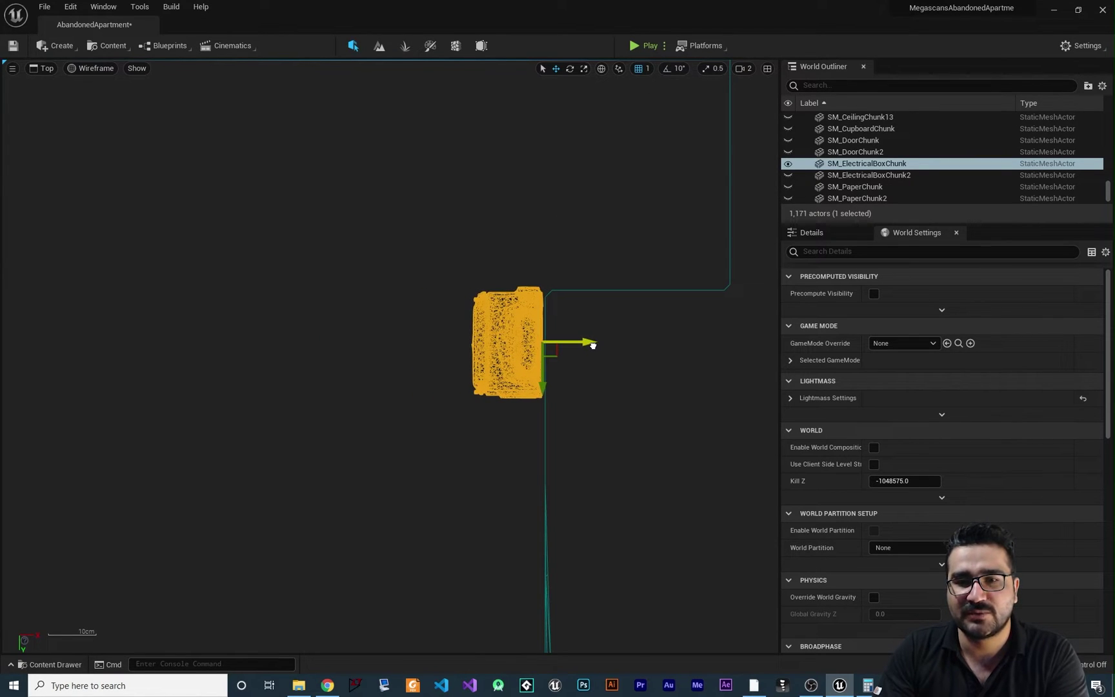
{"action": "left_click_drag", "start_coordinate": [594, 345], "coordinate": [591, 346]}
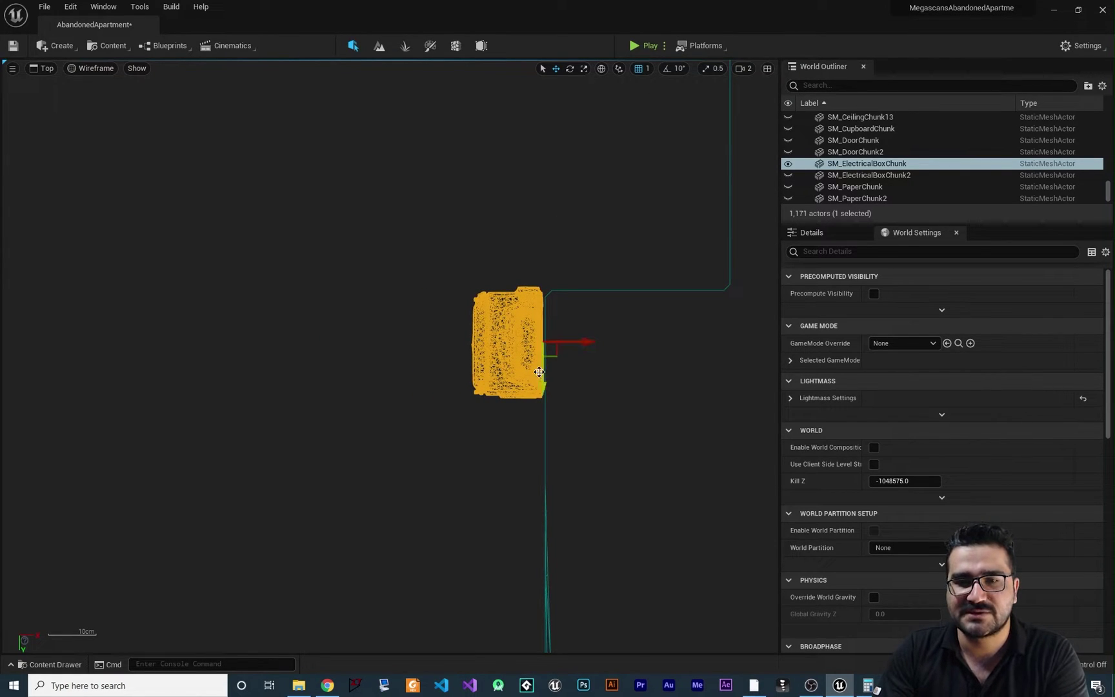
{"action": "scroll", "coordinate": [552, 375], "scroll_direction": "up", "scroll_amount": 5}
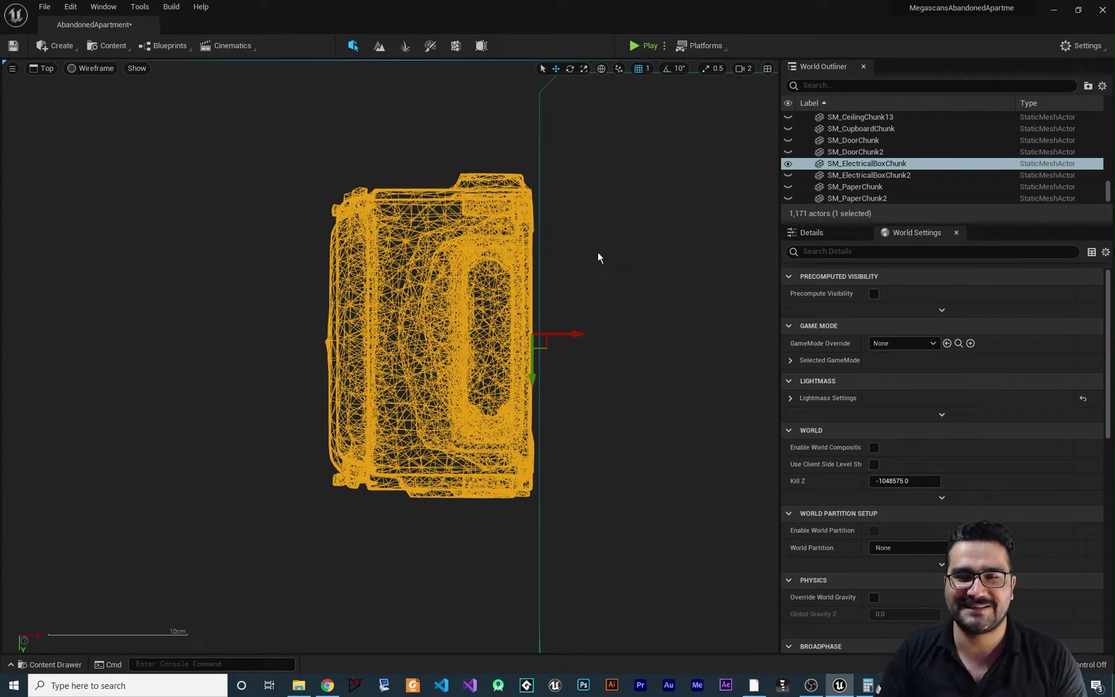
Turn off position grid snapping, fit the electrical box's back flush against the wall line and shift it slightly along the Y axis
{"action": "left_click", "coordinate": [638, 70]}
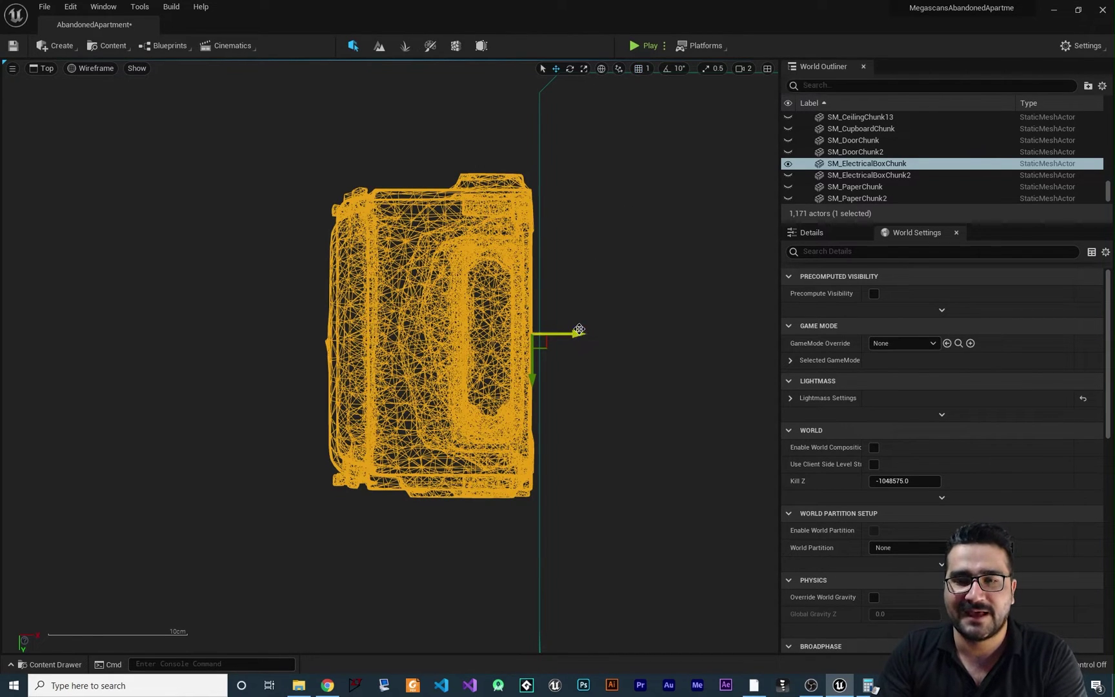
{"action": "left_click_drag", "start_coordinate": [579, 330], "coordinate": [547, 346]}
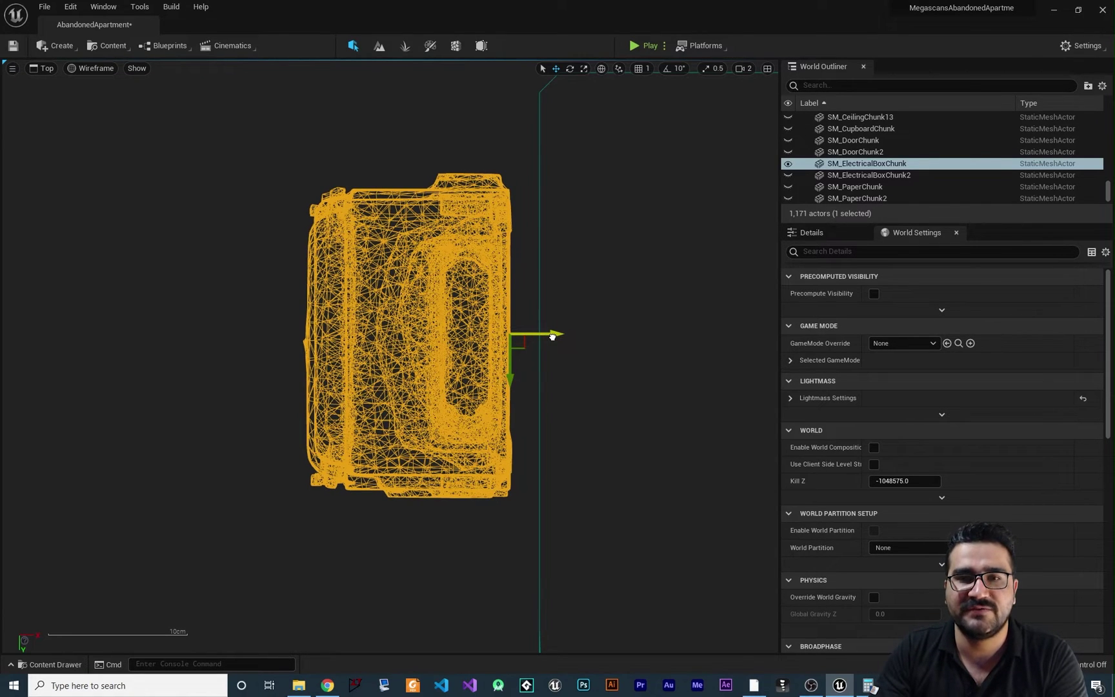
{"action": "left_click_drag", "start_coordinate": [552, 336], "coordinate": [564, 336]}
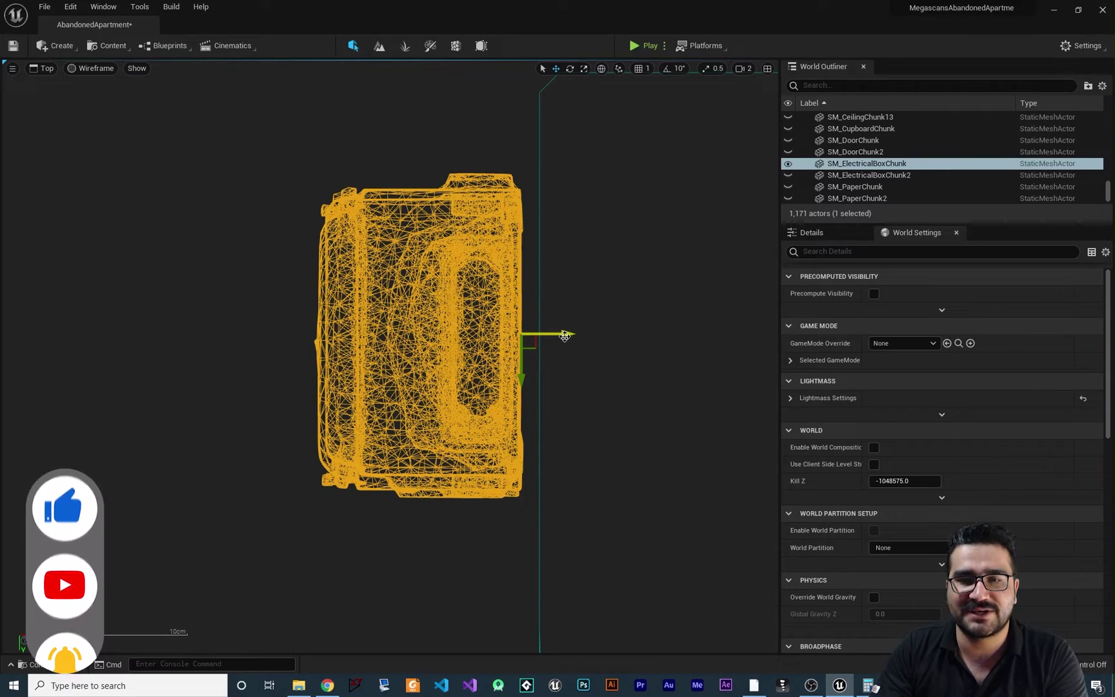
{"action": "left_click_drag", "start_coordinate": [566, 334], "coordinate": [541, 339]}
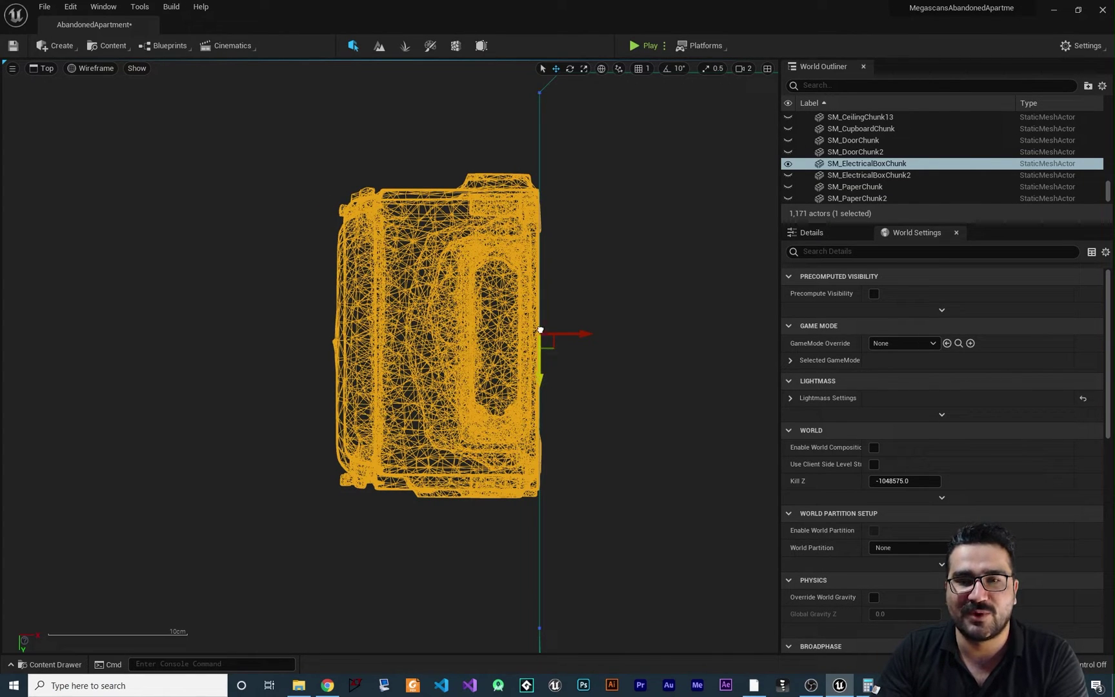
{"action": "mouse_move", "coordinate": [540, 327]}
{"action": "left_mouse_down"}
{"action": "mouse_move", "coordinate": [535, 236]}
{"action": "mouse_move", "coordinate": [535, 444]}
{"action": "mouse_move", "coordinate": [533, 348]}
{"action": "left_mouse_up"}
{"action": "left_click_drag", "start_coordinate": [536, 301], "coordinate": [535, 332]}
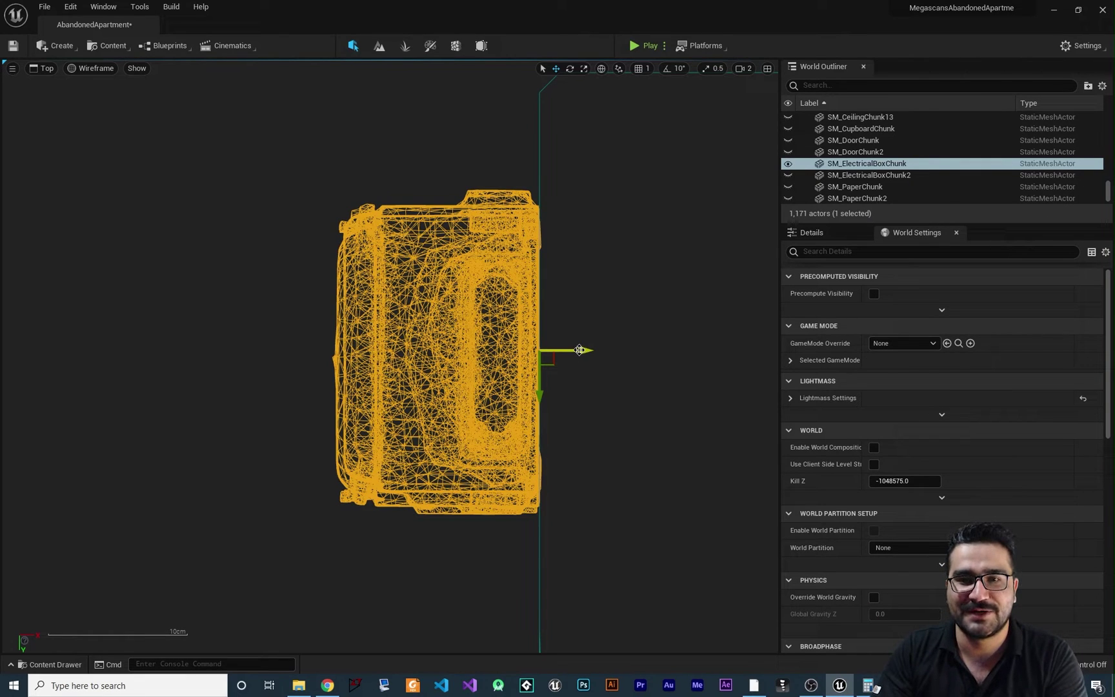
{"action": "left_click_drag", "start_coordinate": [572, 353], "coordinate": [539, 357]}
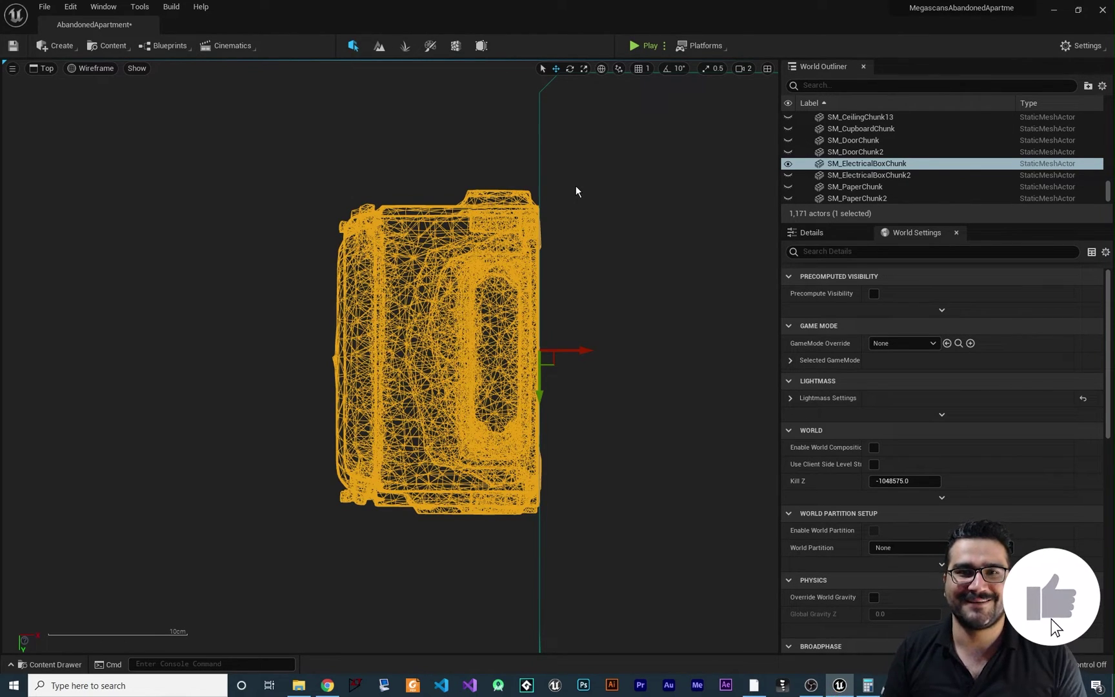
Return to the maximized Perspective viewport, check the box against the wall from the side, and clear the selection
{"action": "left_click", "coordinate": [767, 68]}
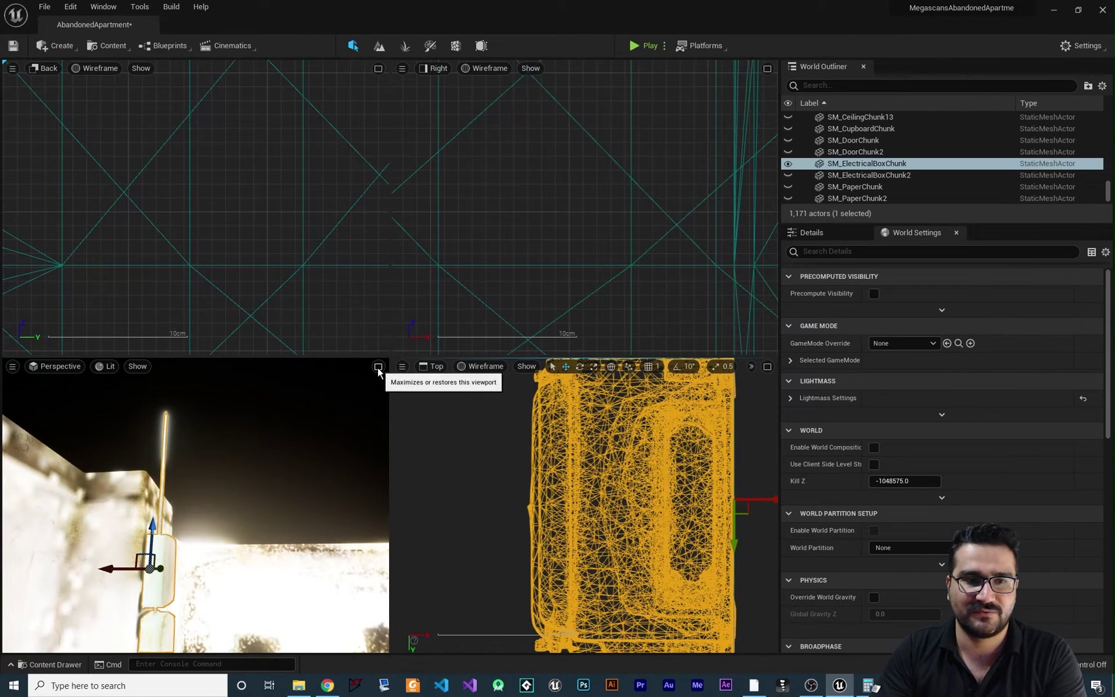
{"action": "left_click", "coordinate": [379, 367]}
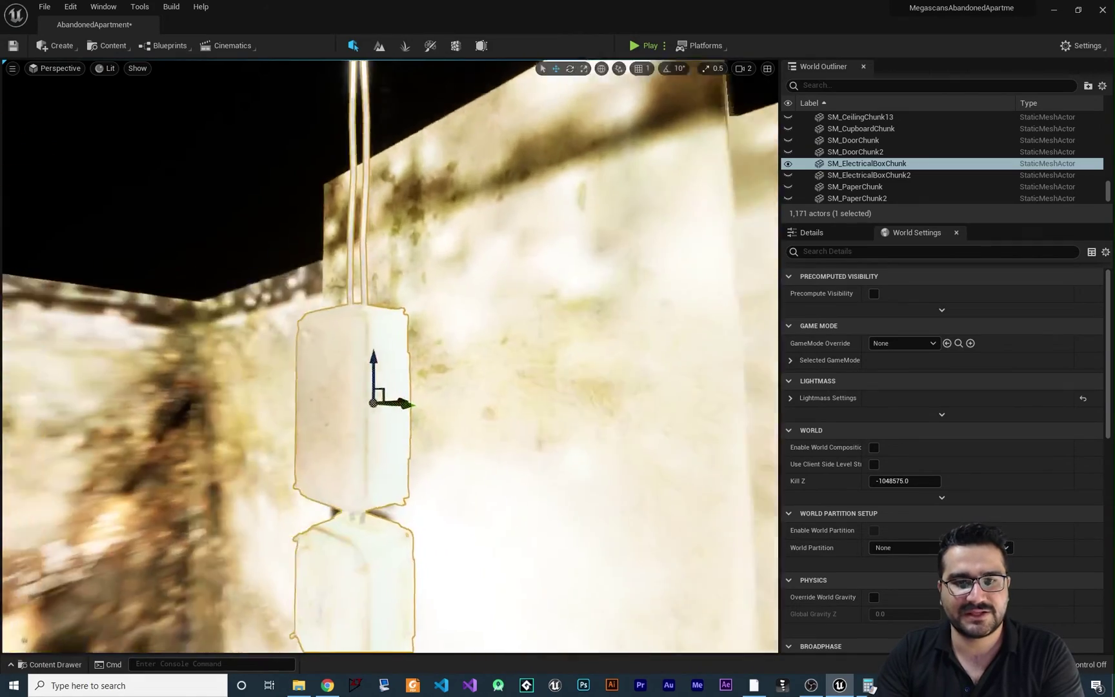
{"action": "right_click_drag", "start_coordinate": [389, 356], "coordinate": [264, 349]}
{"action": "left_click_drag", "start_coordinate": [379, 366], "coordinate": [538, 406], "text": "alt"}
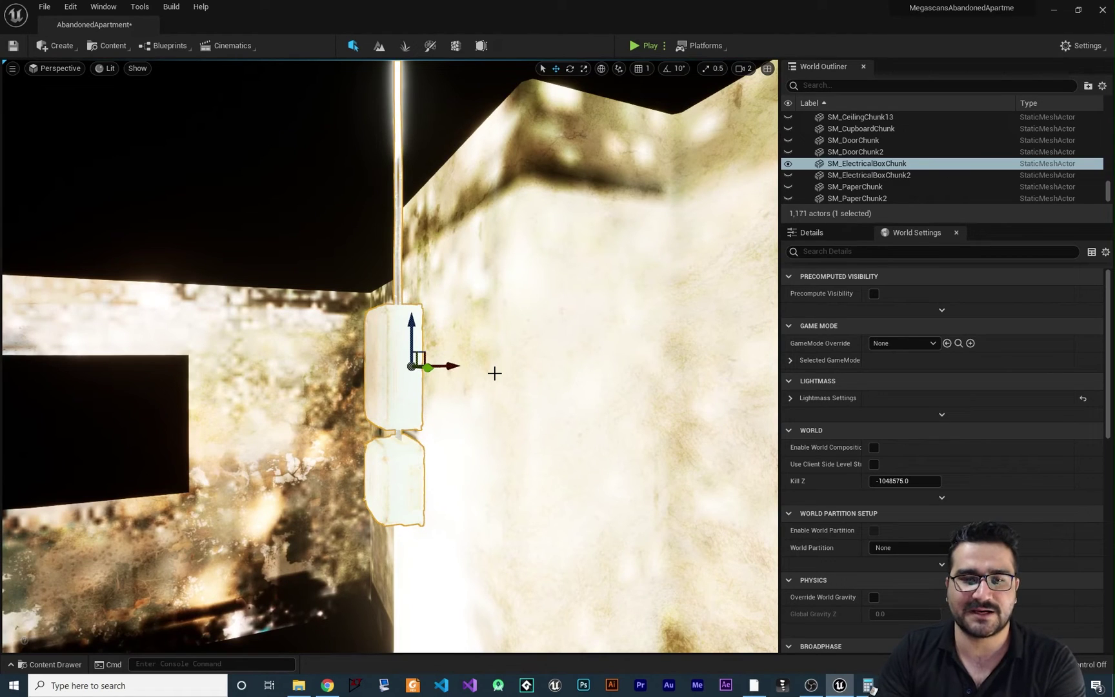
{"action": "key", "text": "Escape"}
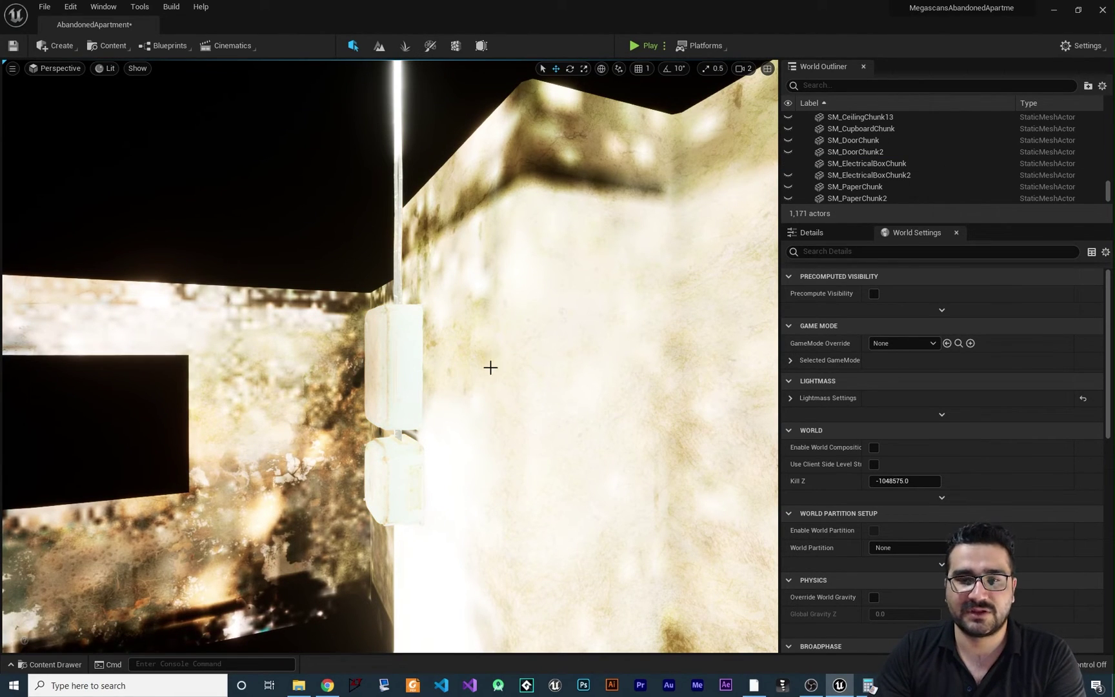
Show all actors in the level again and view the electrical box on its wall
{"action": "right_click", "coordinate": [865, 174]}
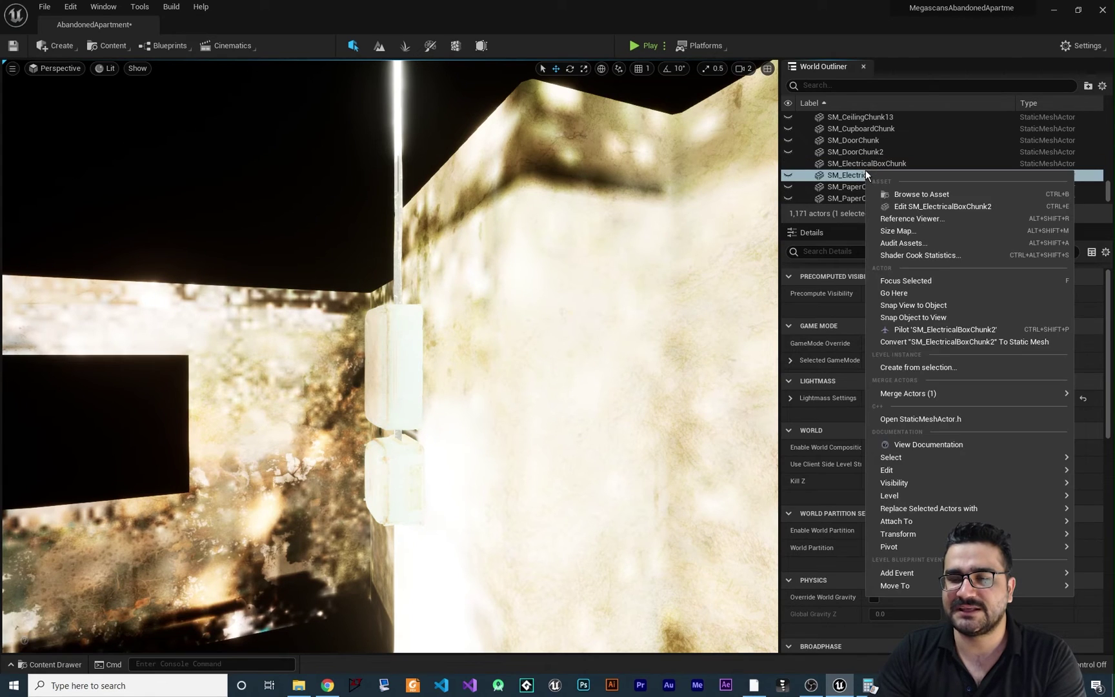
{"action": "mouse_move", "coordinate": [910, 484]}
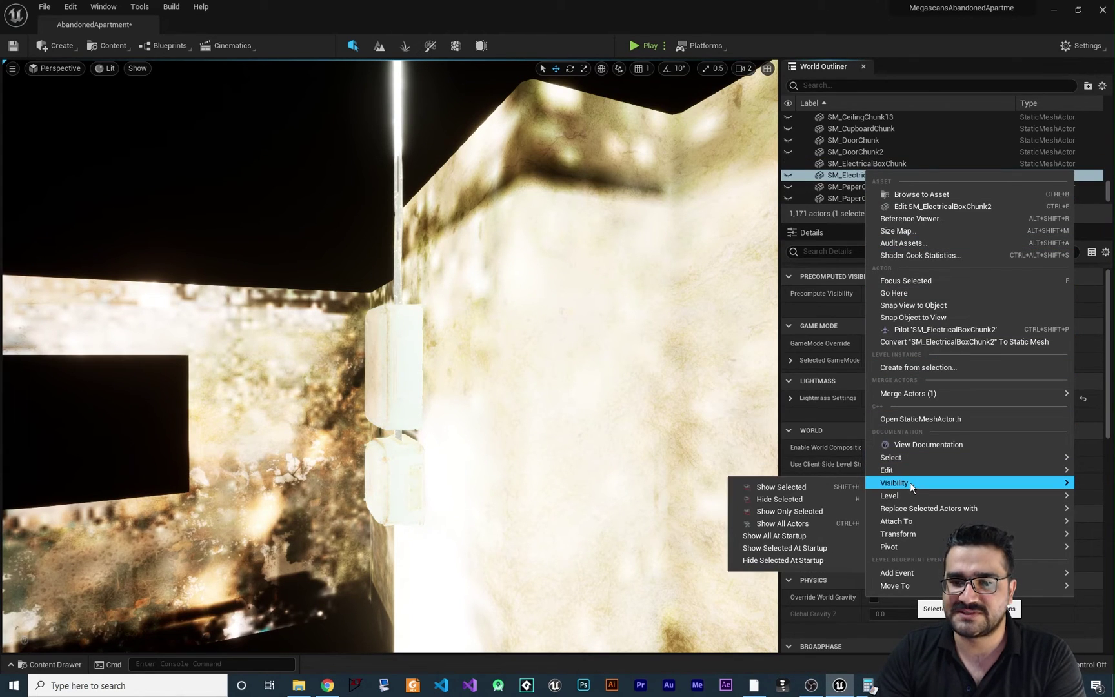
{"action": "left_click", "coordinate": [807, 524]}
{"action": "left_click_drag", "start_coordinate": [394, 361], "coordinate": [445, 361], "text": "alt"}
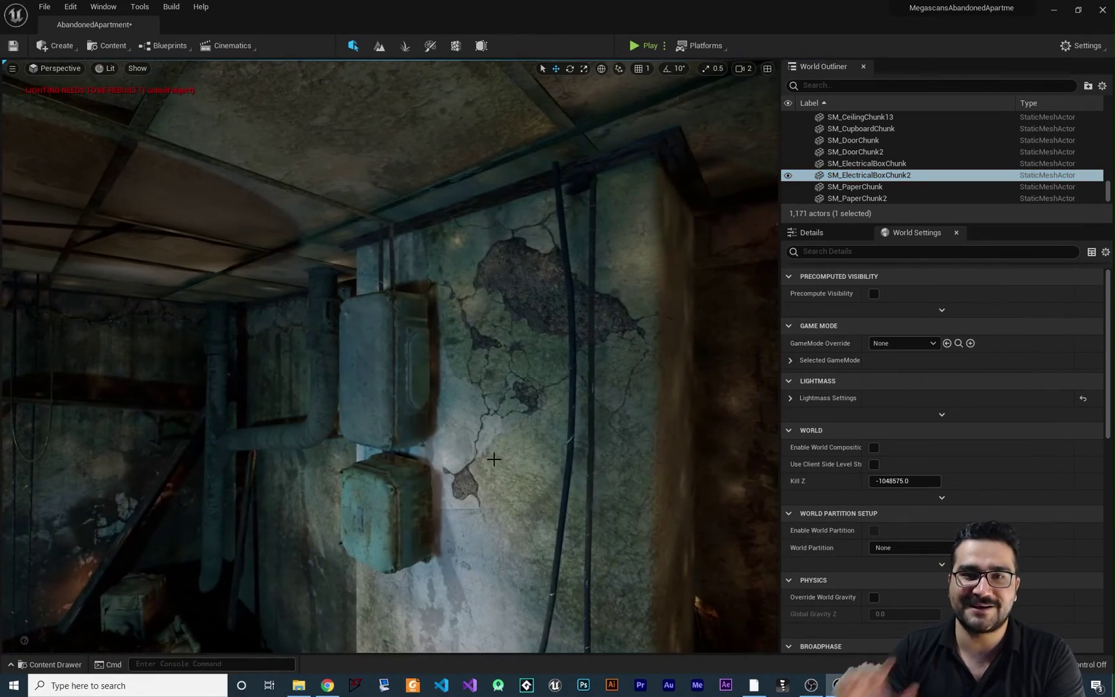